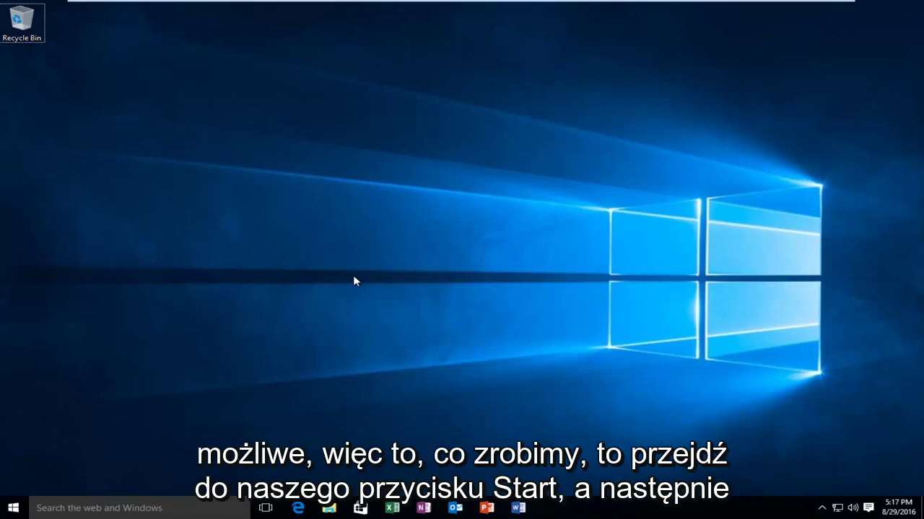
Search the Start menu for 'services' and run the Services app as administrator
left_click(15, 507)
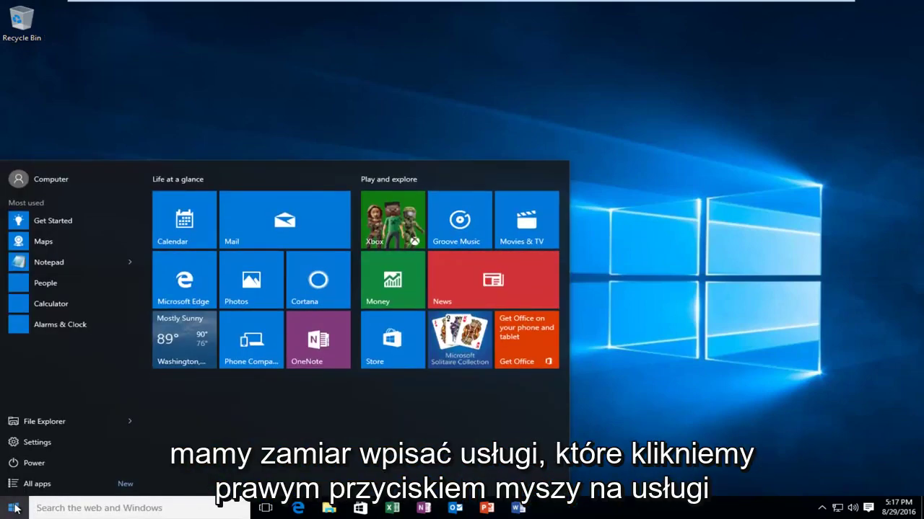
type("services")
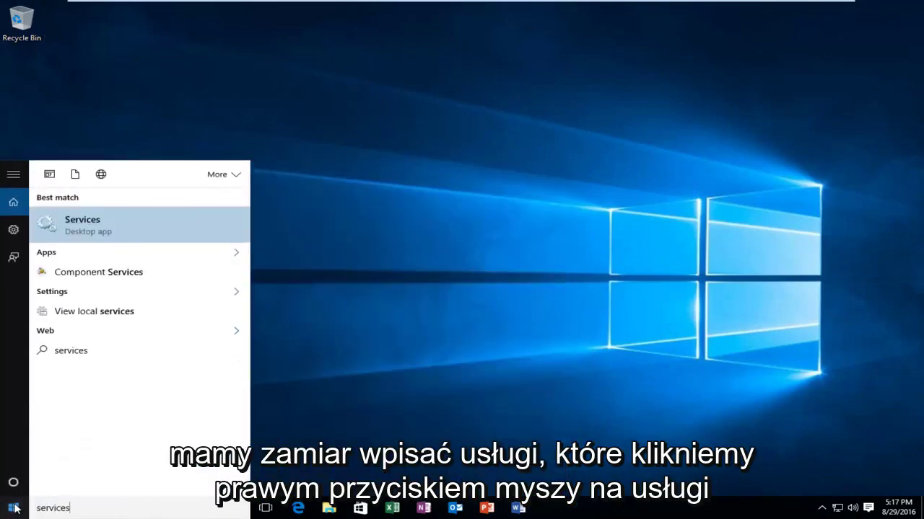
right_click(86, 226)
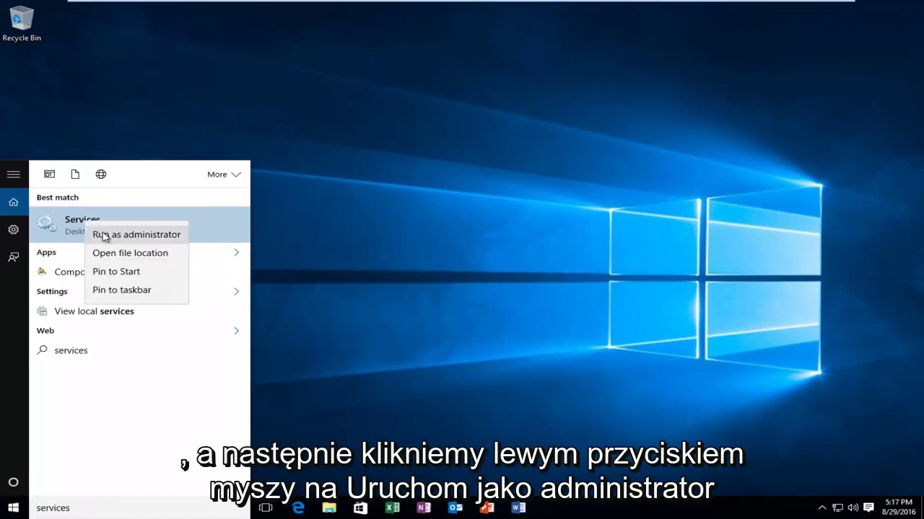
left_click(104, 236)
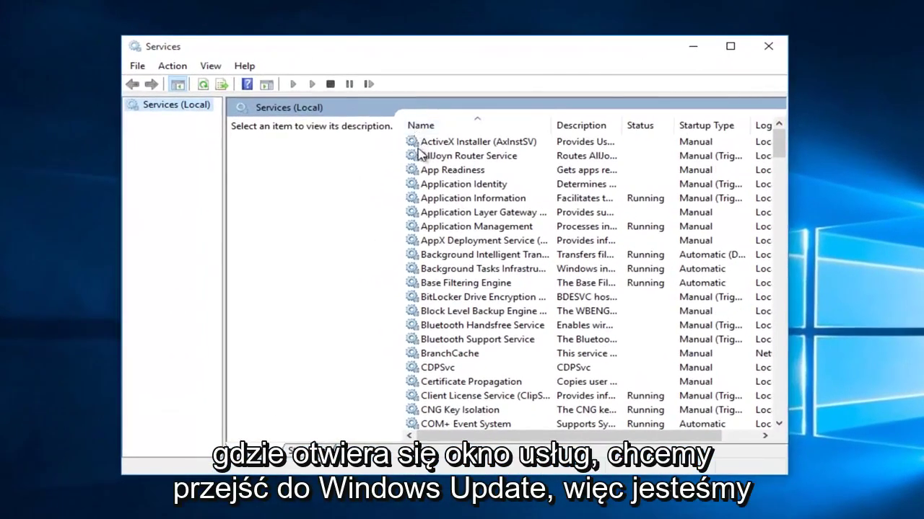
Stop the Windows Update service from its context menu, then close the Services window
scroll(495, 273, "down", 20)
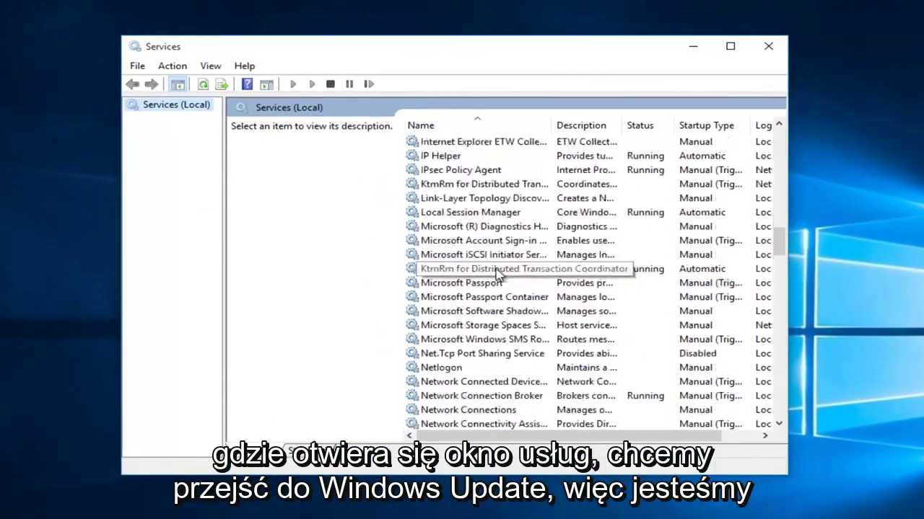
scroll(495, 273, "down", 18)
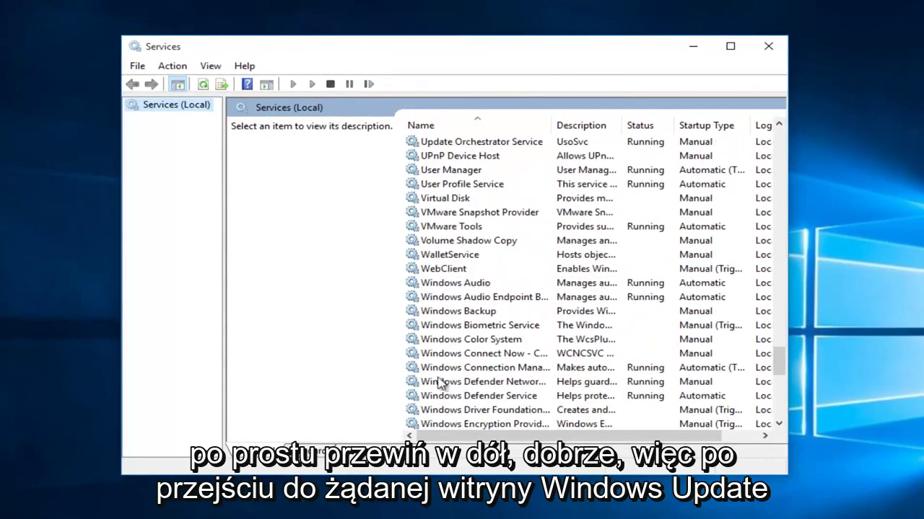
scroll(456, 333, "down", 6)
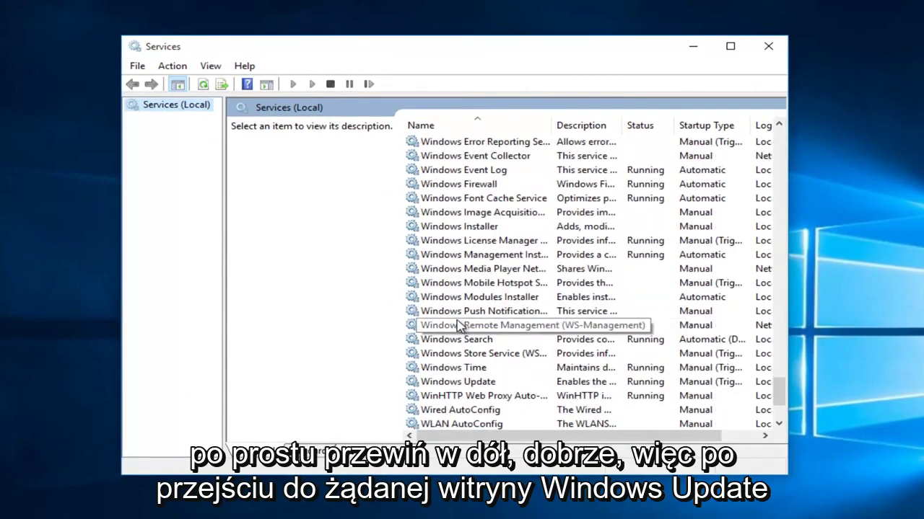
left_click(431, 384)
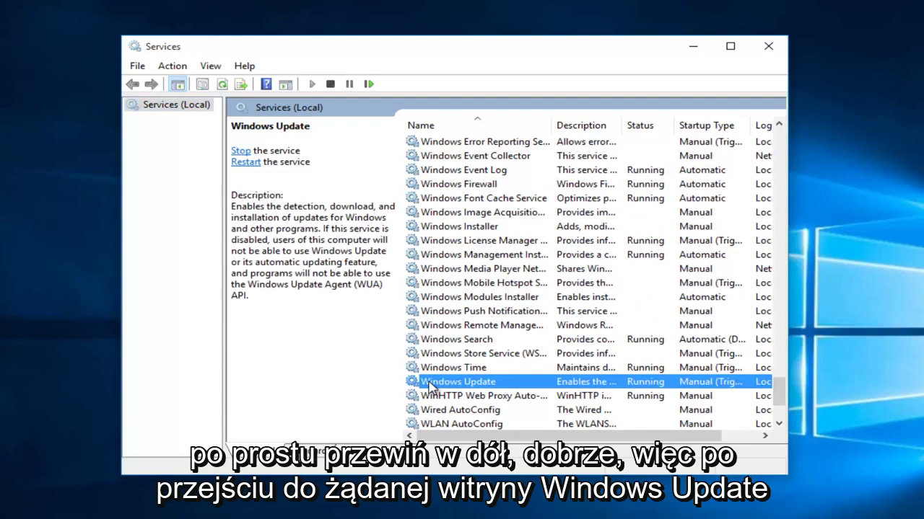
right_click(430, 386)
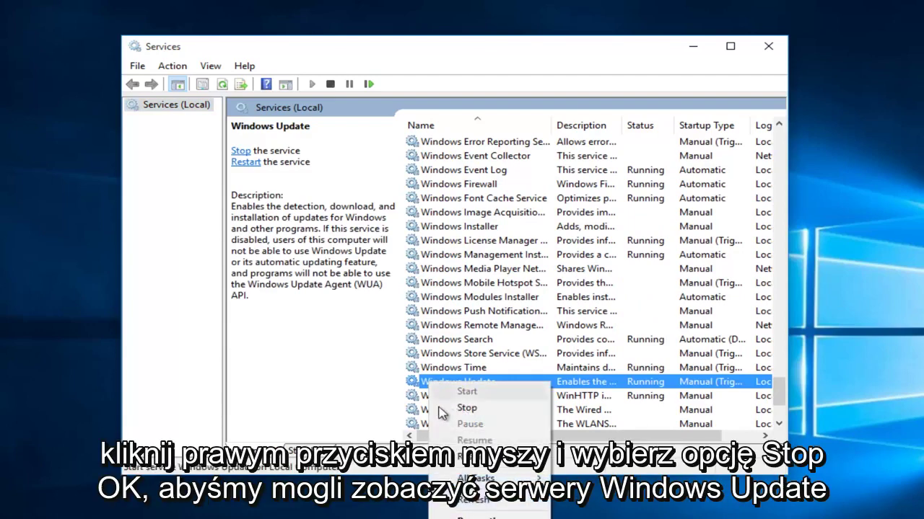
left_click(462, 409)
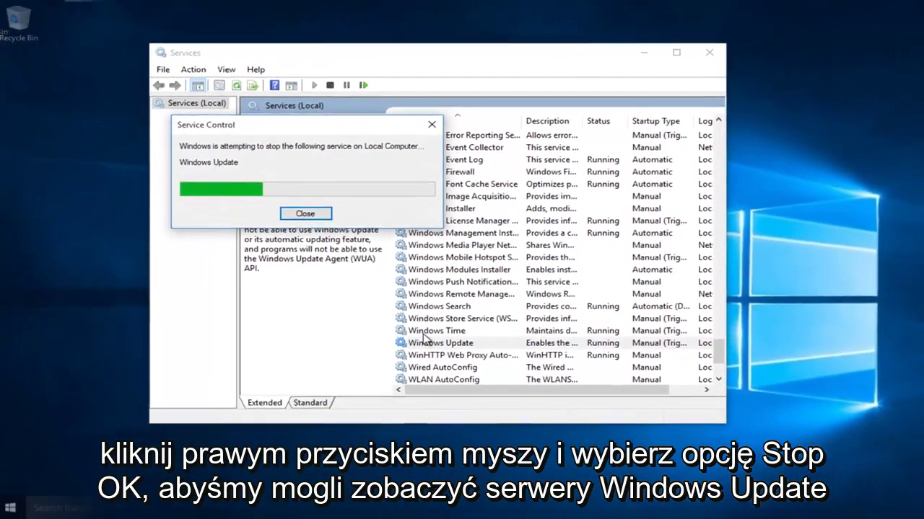
scroll(426, 339, "down", 3)
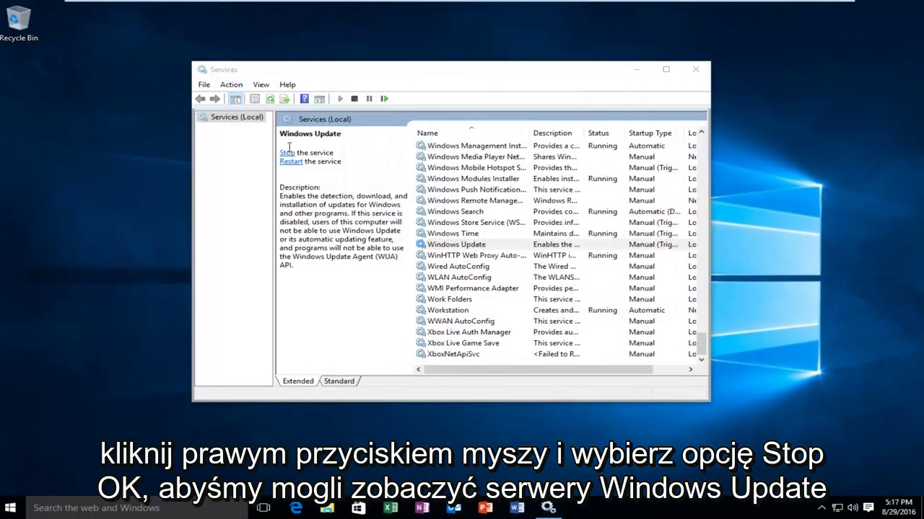
left_click(697, 72)
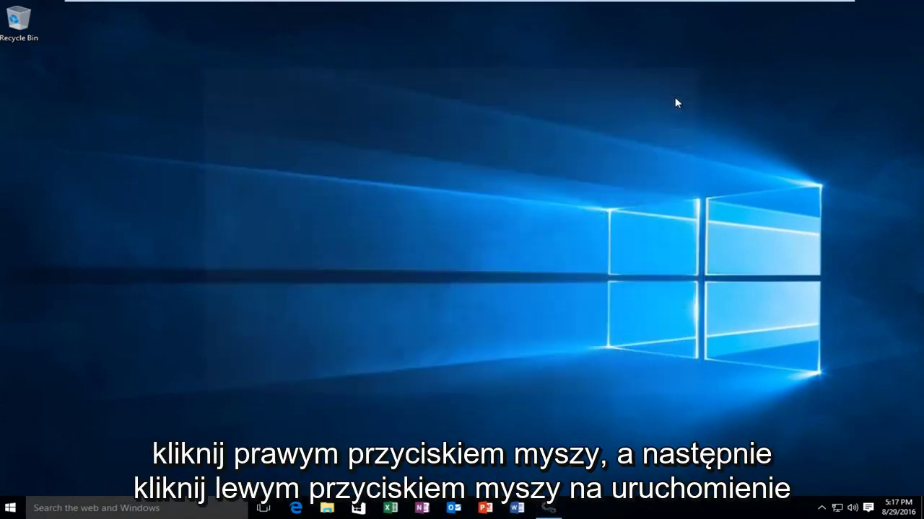
Open C:\Windows\SoftwareDistribution through the Run dialog, correcting the mistyped path
right_click(16, 508)
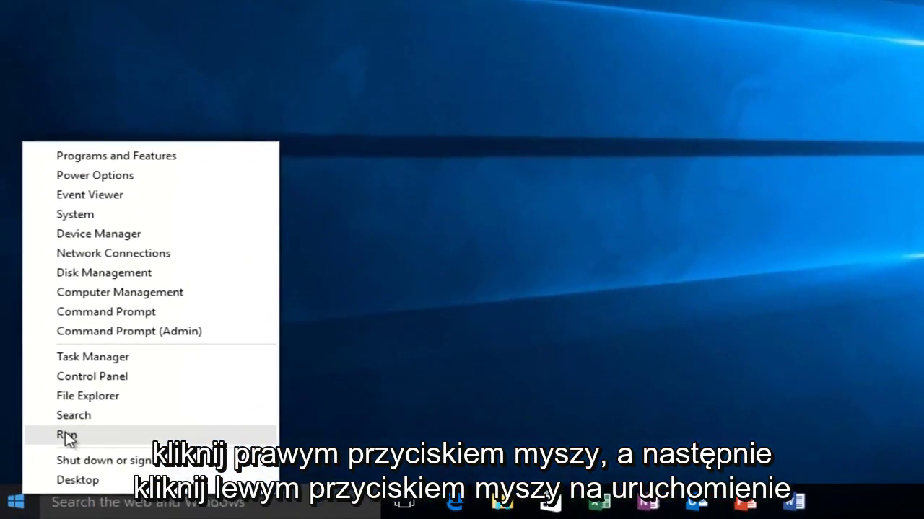
left_click(66, 435)
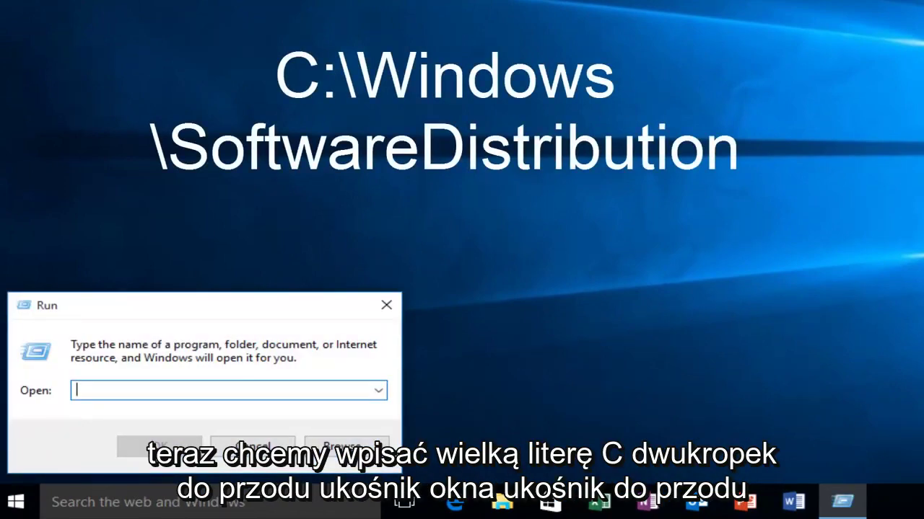
type("C:")
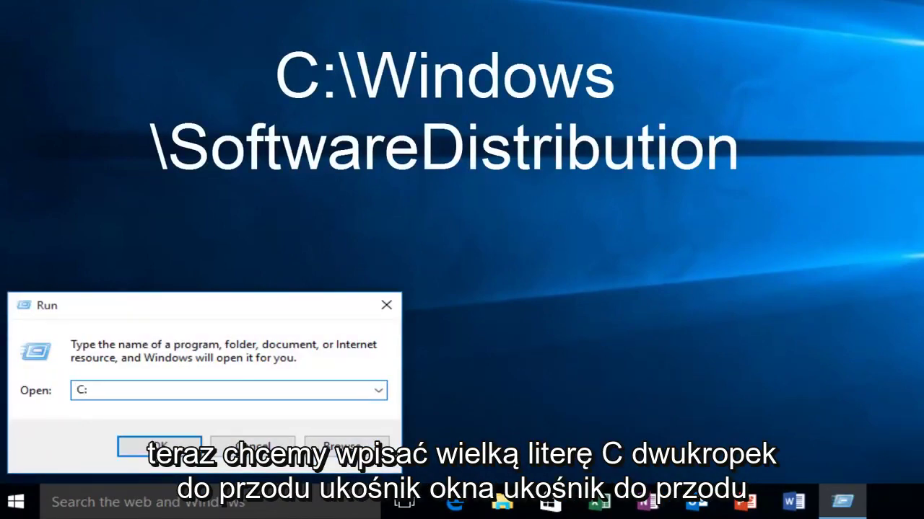
type("\\Windows")
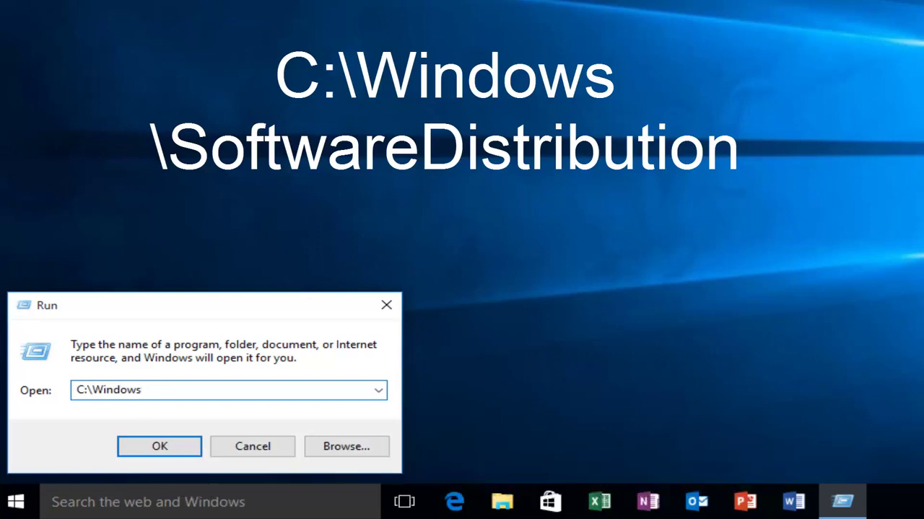
type("\\So")
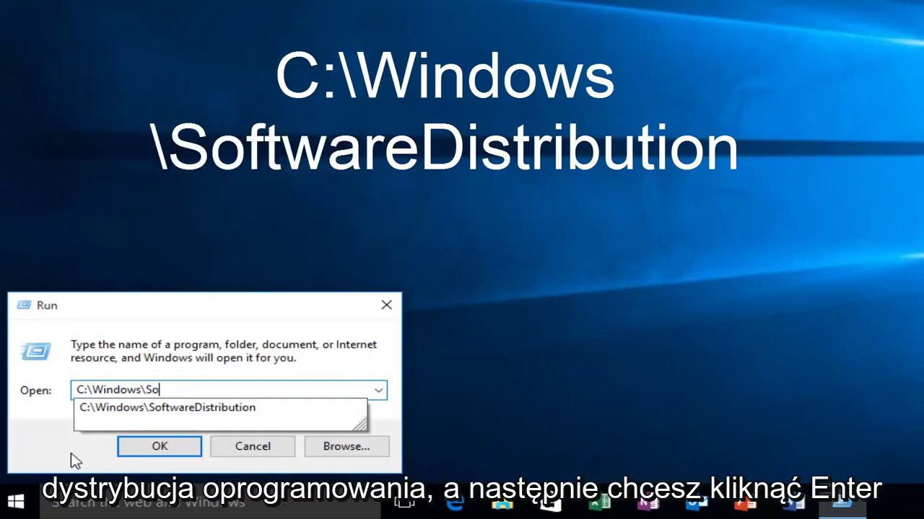
type("ftwareDistributiojn")
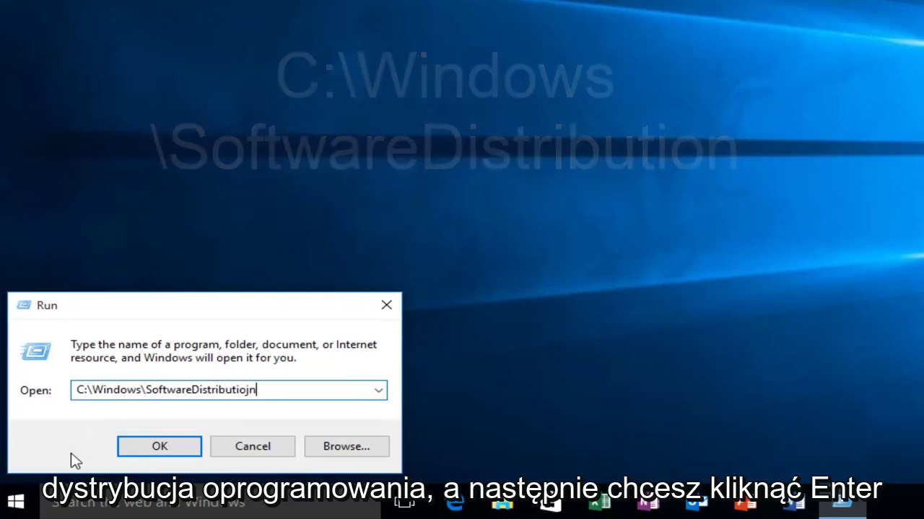
key("BackSpace")
key("BackSpace")
type("n")
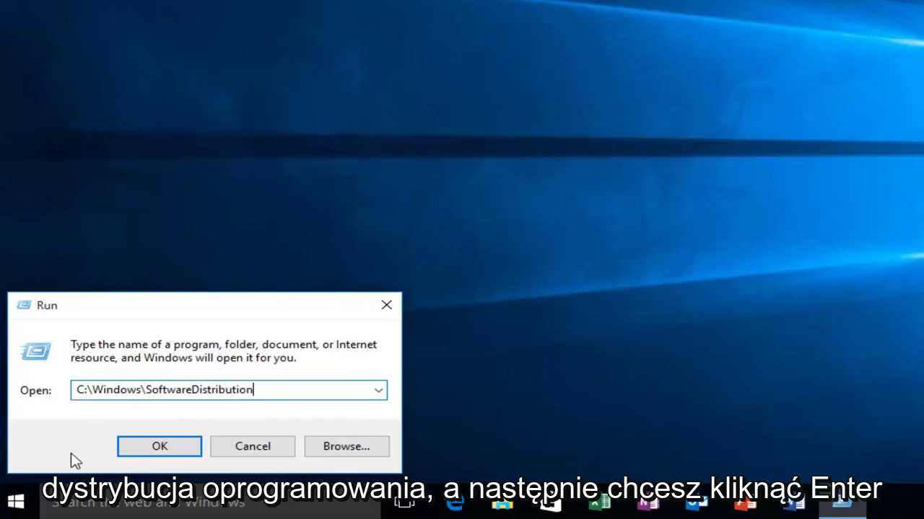
key("Return")
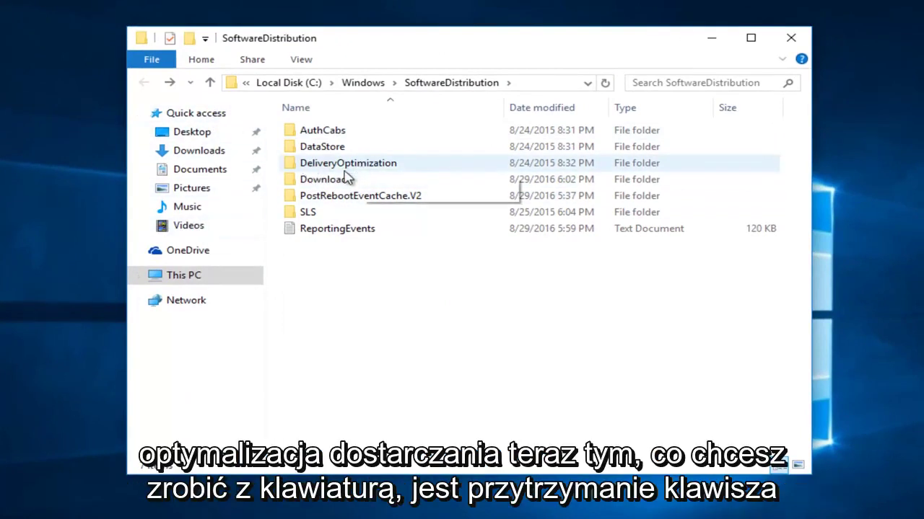
Open the Download folder, select all 30 folders and delete them
double_click(321, 180)
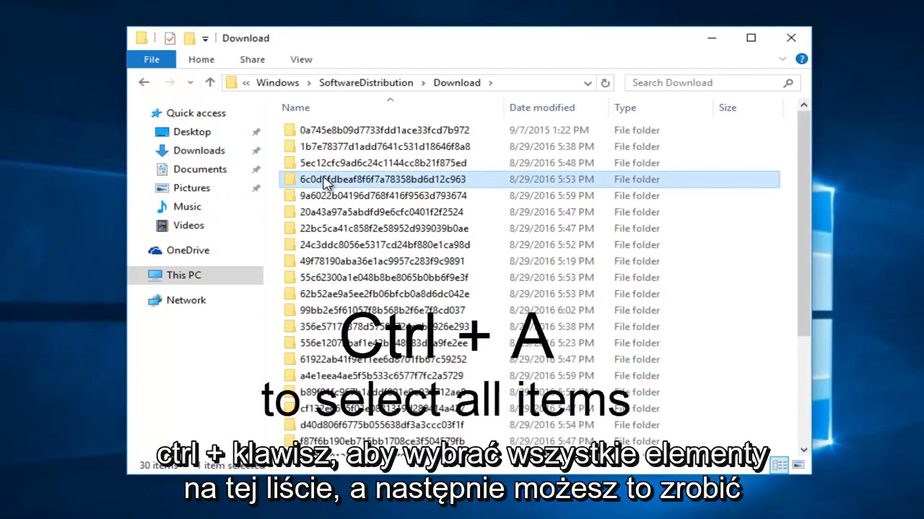
key("ctrl+a")
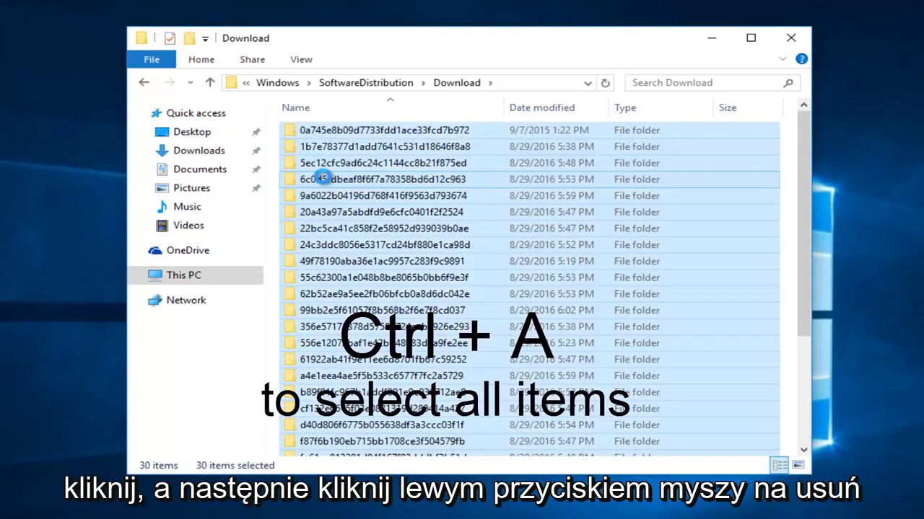
right_click(322, 180)
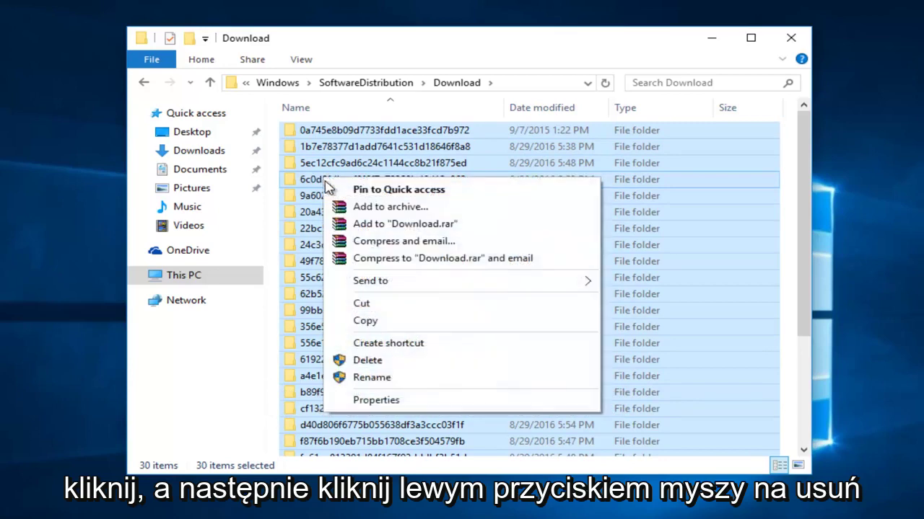
left_click(377, 360)
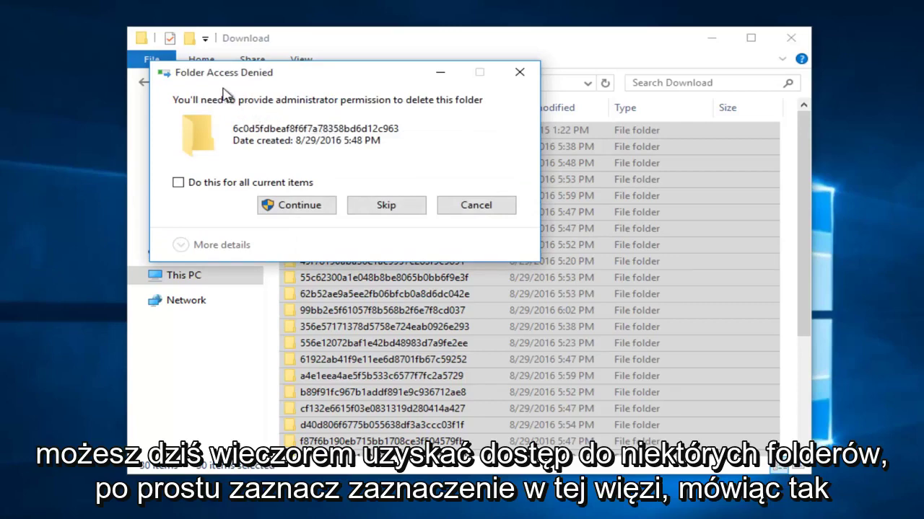
Grant administrator permission for all current items in Folder Access Denied and continue deleting
left_click(194, 187)
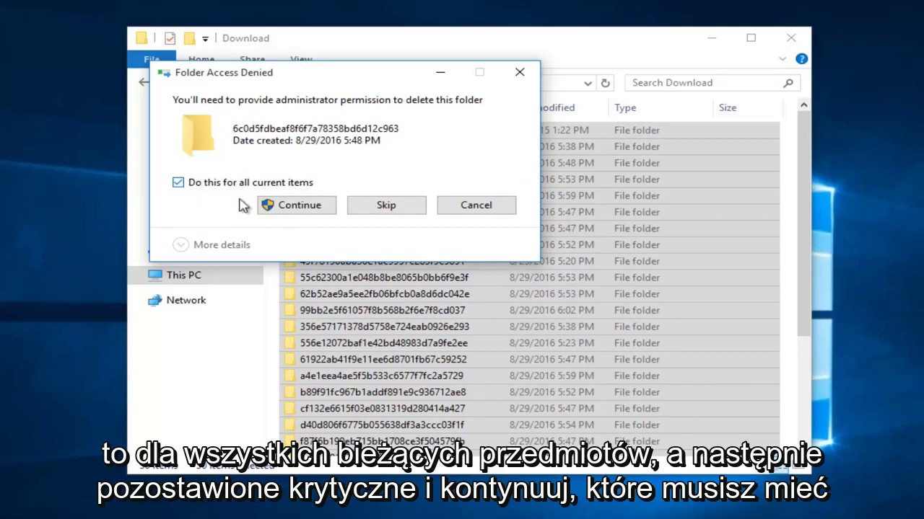
left_click(286, 209)
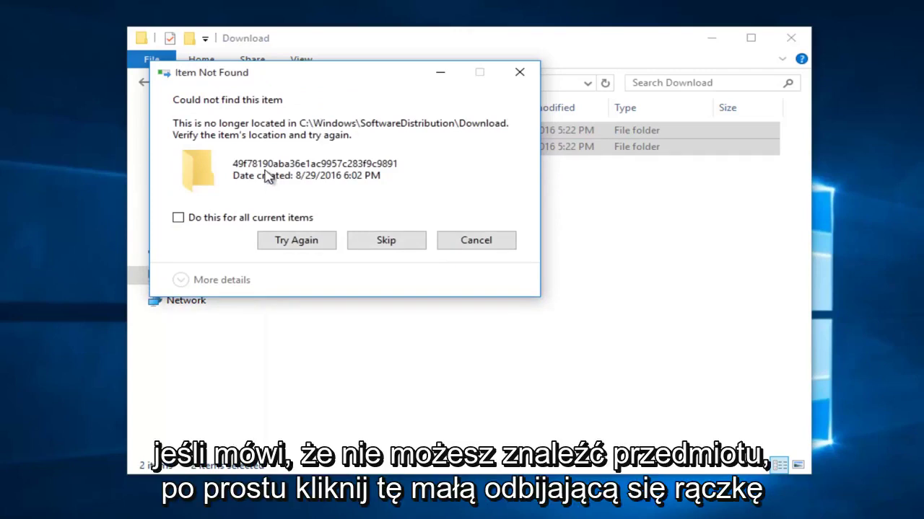
Skip all missing items in the Item Not Found prompt so the deletion completes
left_click(180, 221)
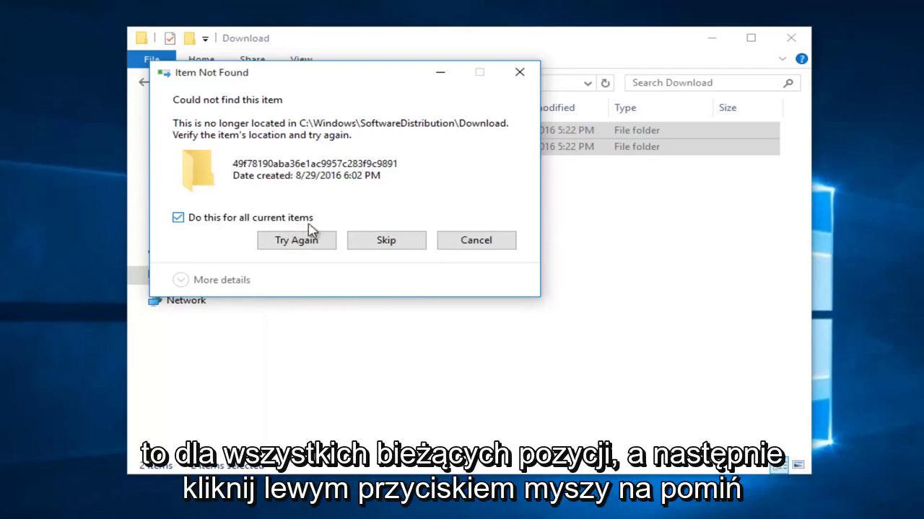
left_click(387, 242)
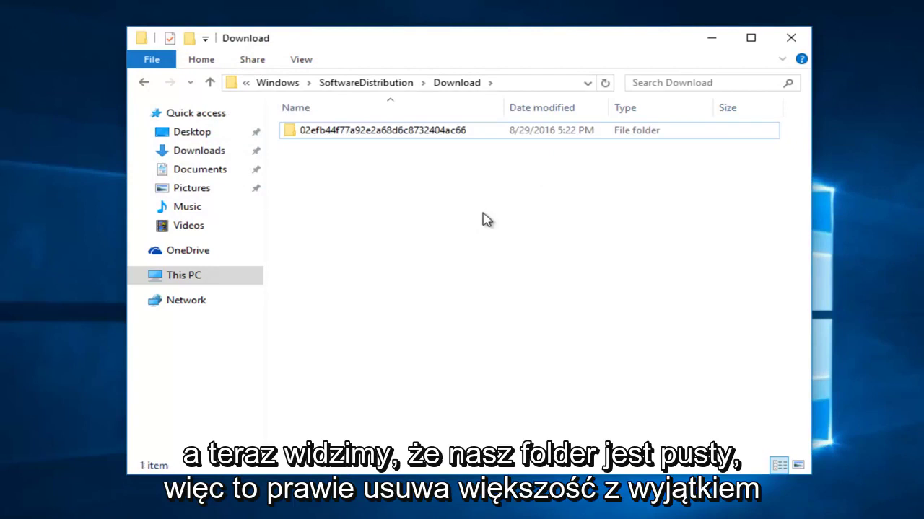
Check the three files in leftover folder 02efb44f77a92e2a68d6c8732404ac66, then return to Download
double_click(382, 135)
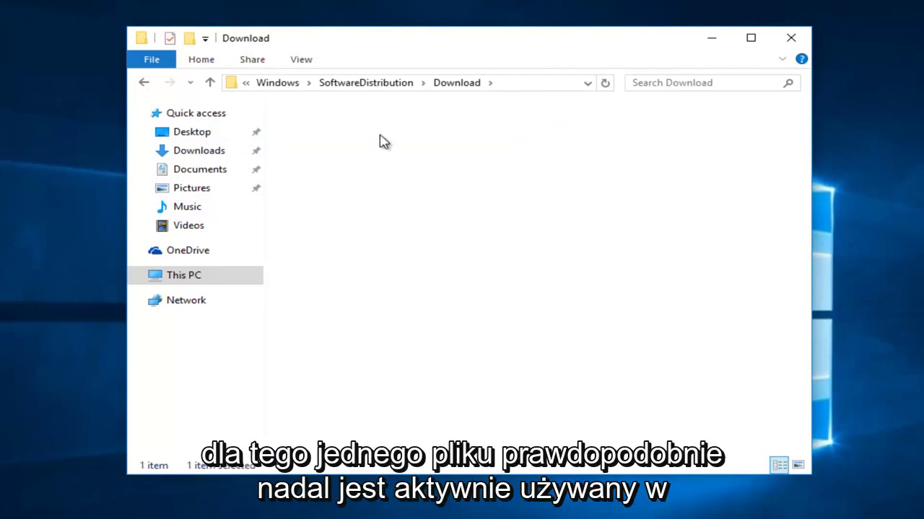
left_click(143, 85)
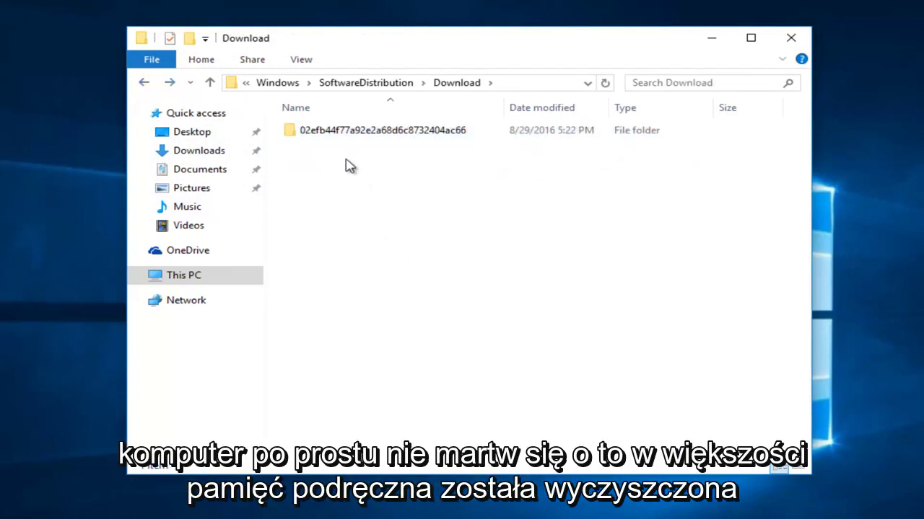